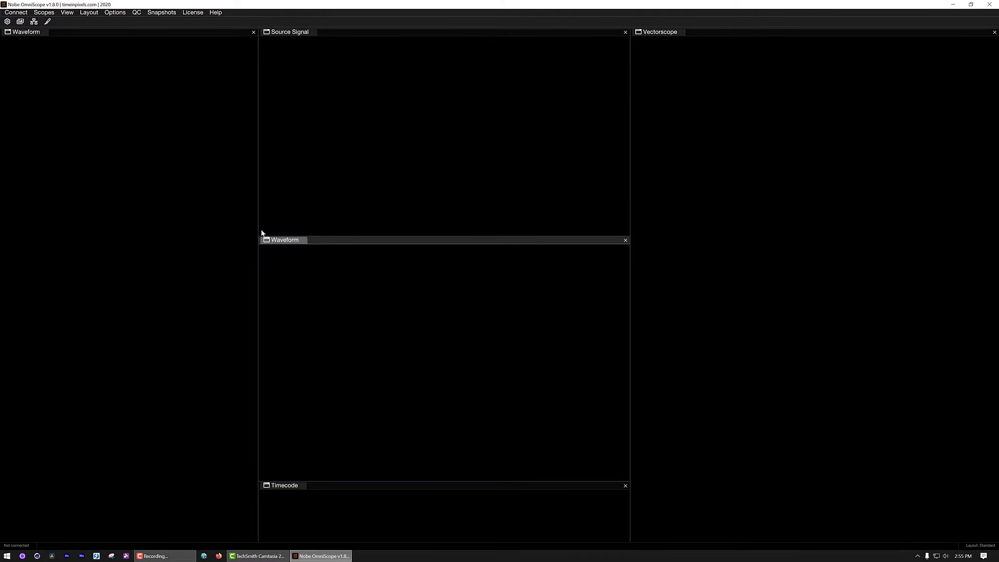
Connect a video file as the source by opening the 288408_Motorbike_Pillion_Passenger clip from the Desktop.
left_click(15, 13)
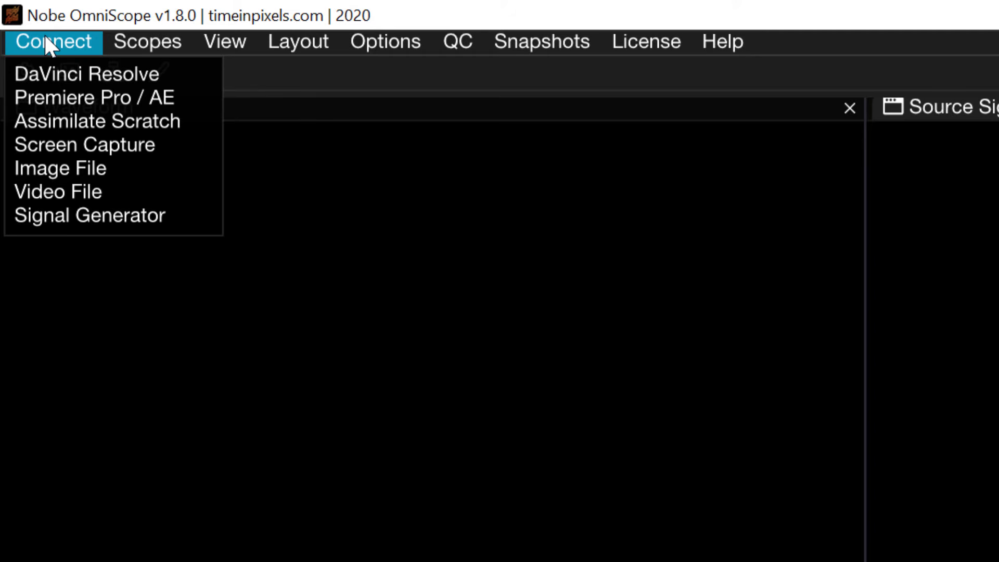
left_click(57, 190)
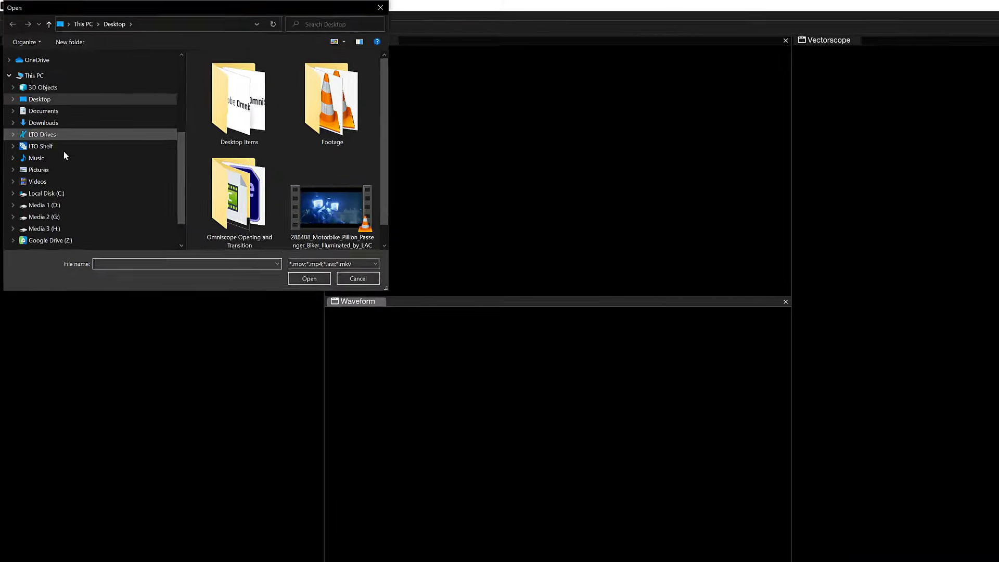
left_click(278, 164)
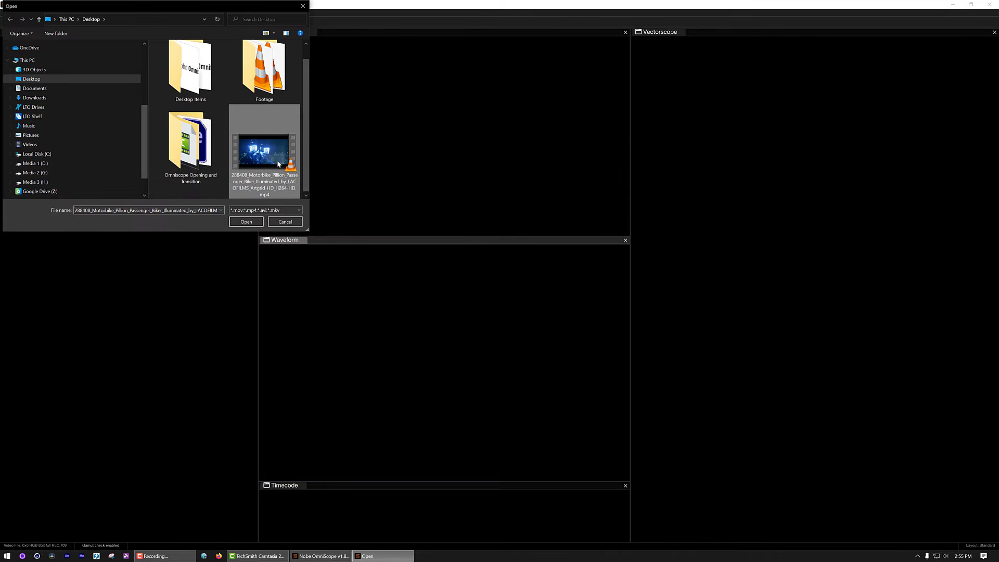
left_click(245, 221)
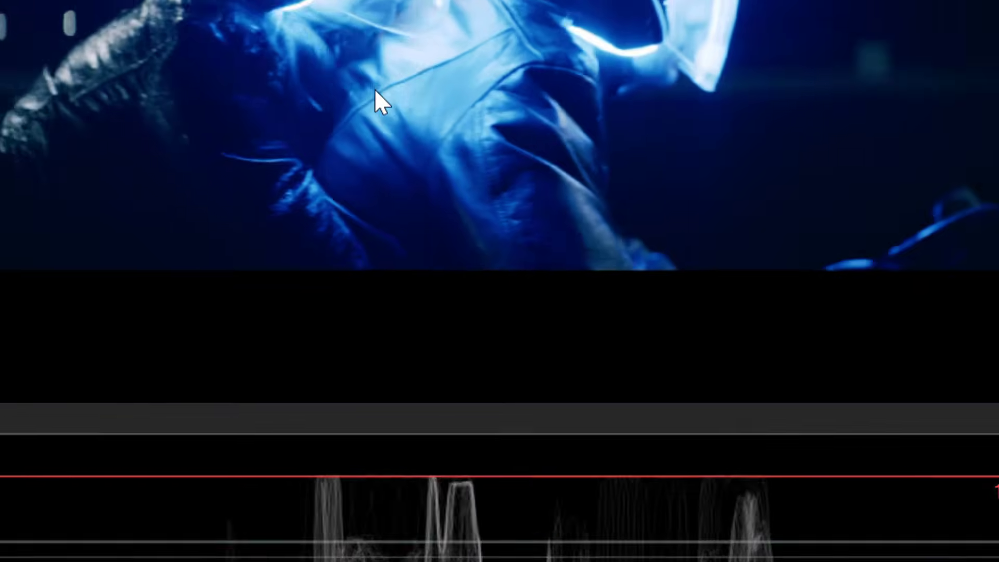
Enable playback controls on the Source Signal view and pause the clip.
right_click(375, 90)
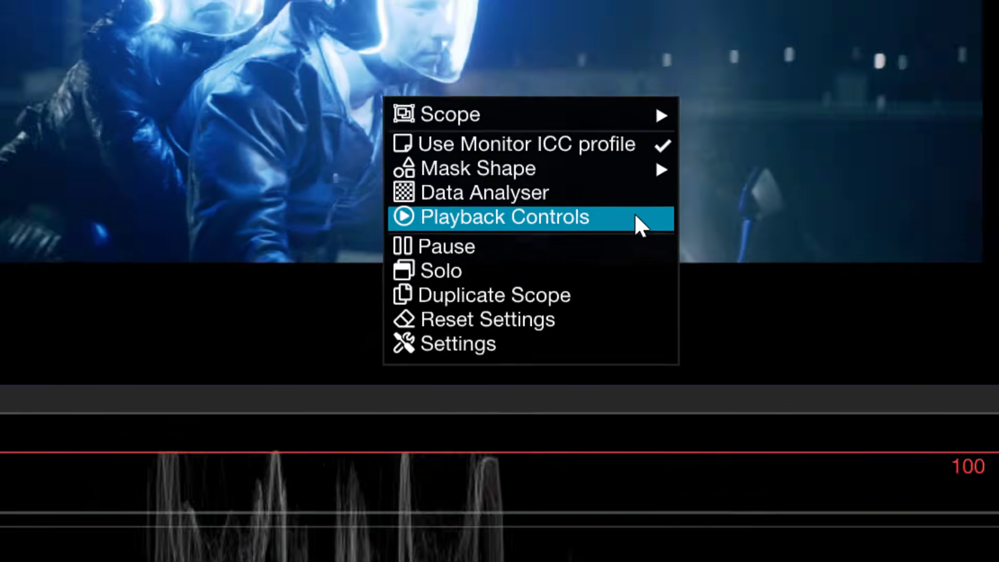
left_click(672, 229)
left_click(449, 208)
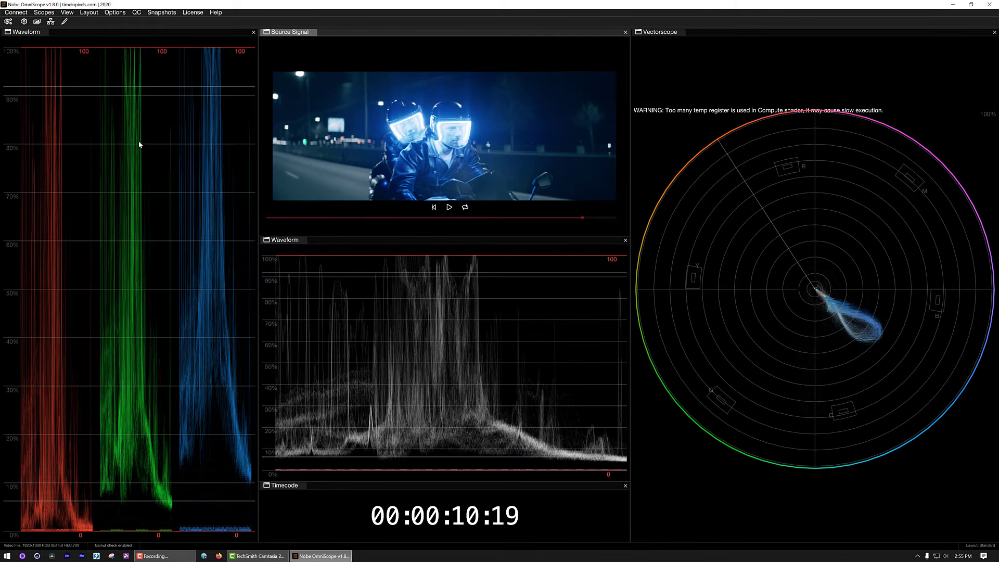
Add a new Waveform scope and move its floating window over the Source Signal view.
left_click(45, 13)
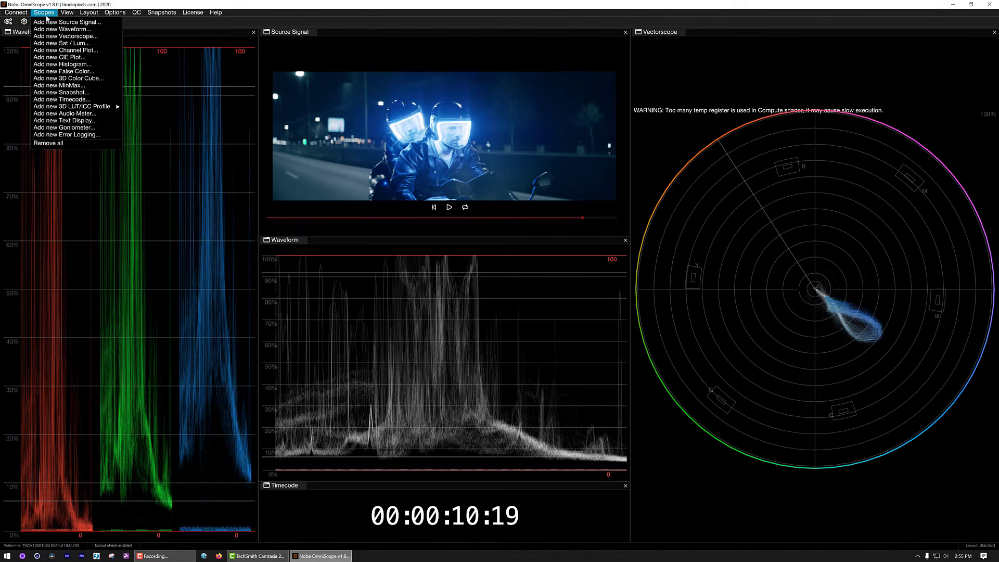
left_click(46, 29)
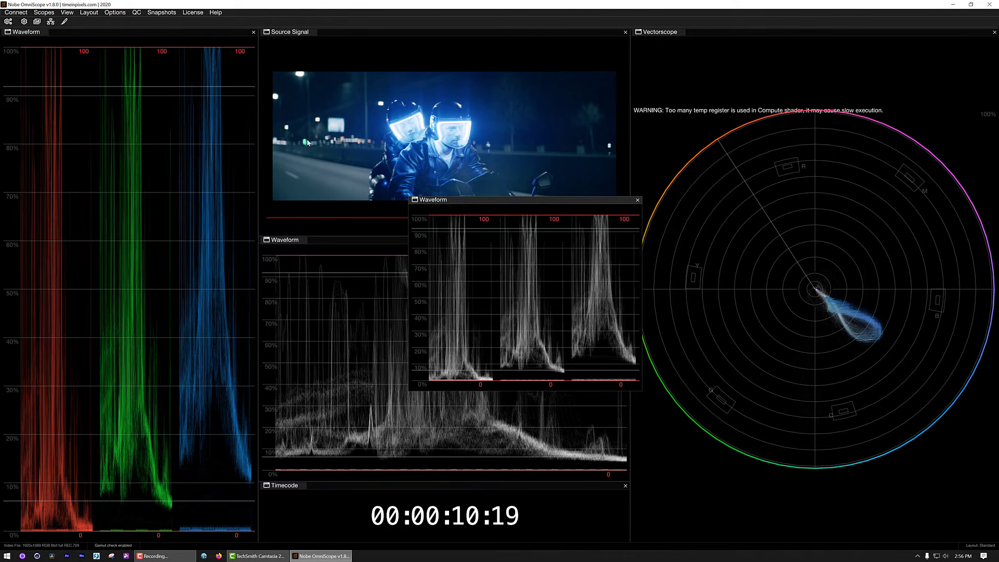
left_click_drag(460, 200, 350, 155)
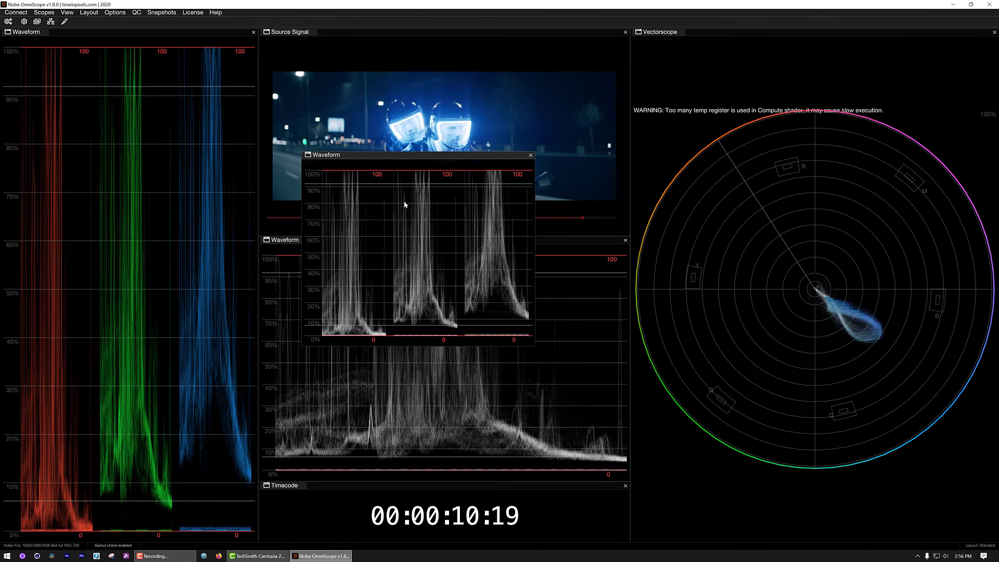
Switch the floating Waveform's mode from RGB Parade to a single combined waveform and close that scope.
right_click(411, 187)
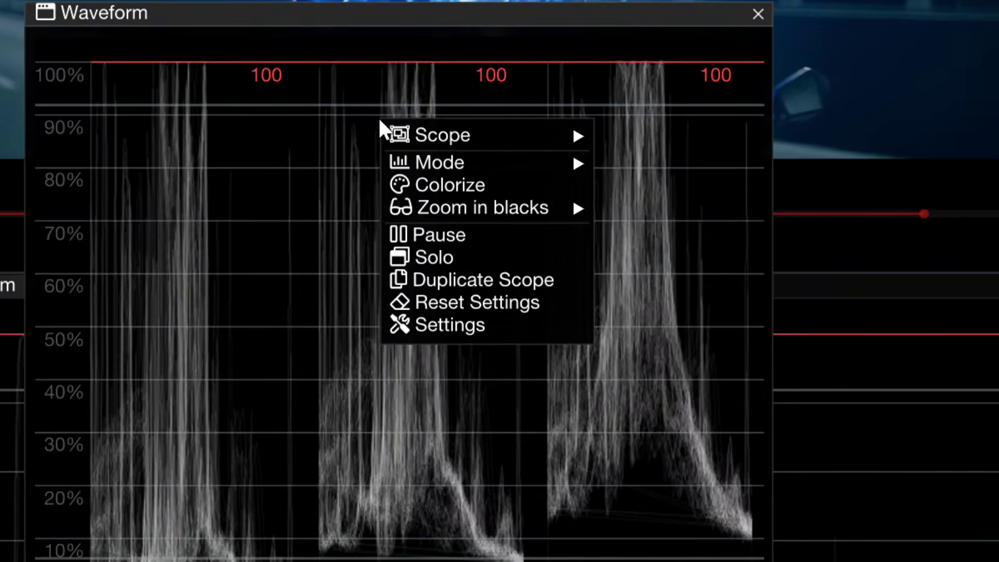
mouse_move(454, 161)
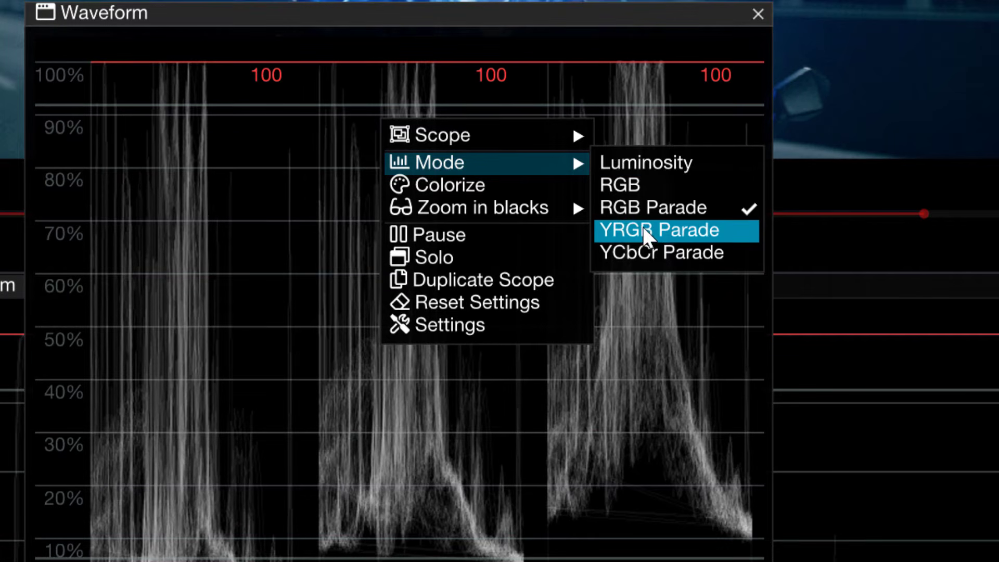
left_click(644, 185)
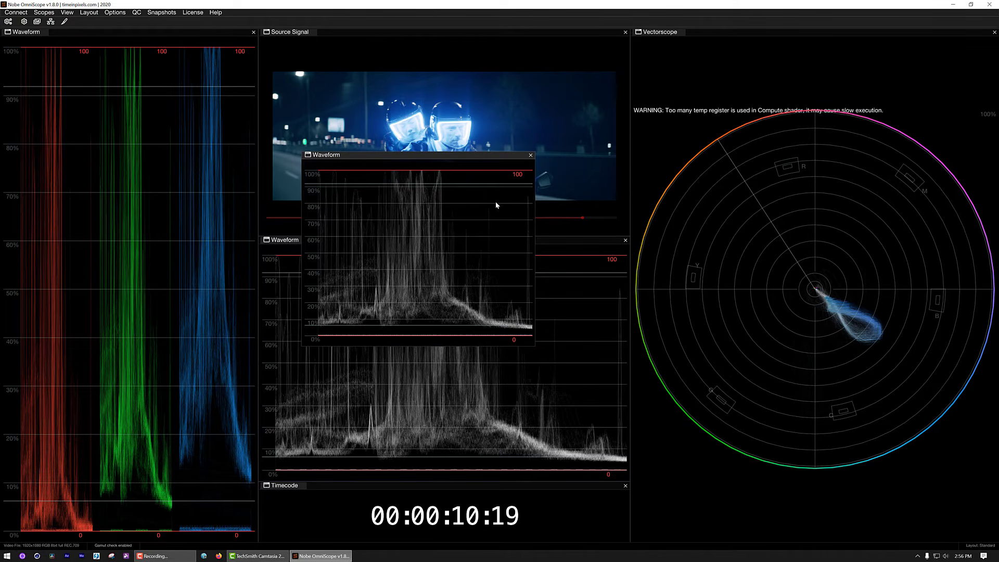
left_click(530, 155)
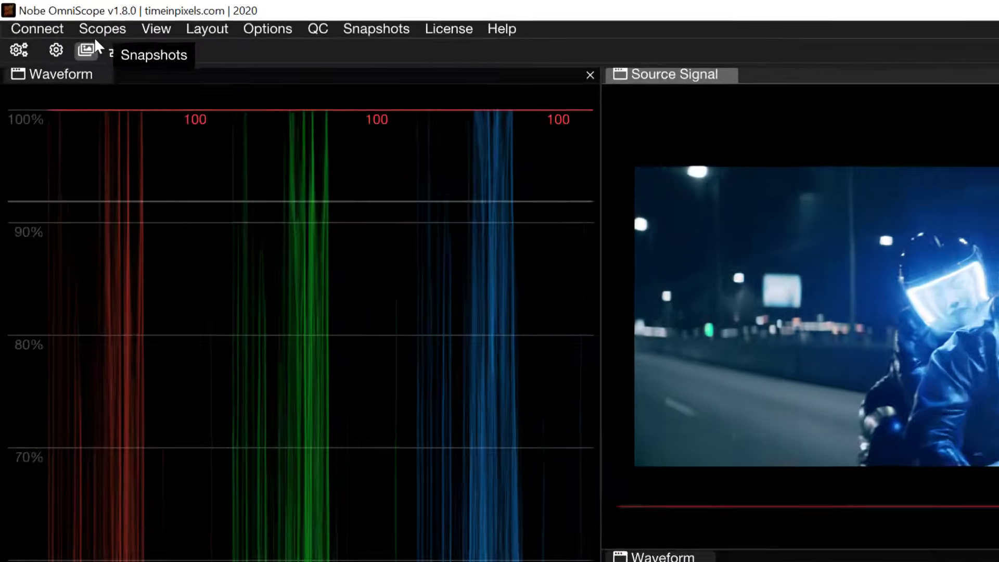
Add a floating Audio Meter scope, reposition it over the workspace, and close it.
left_click(41, 13)
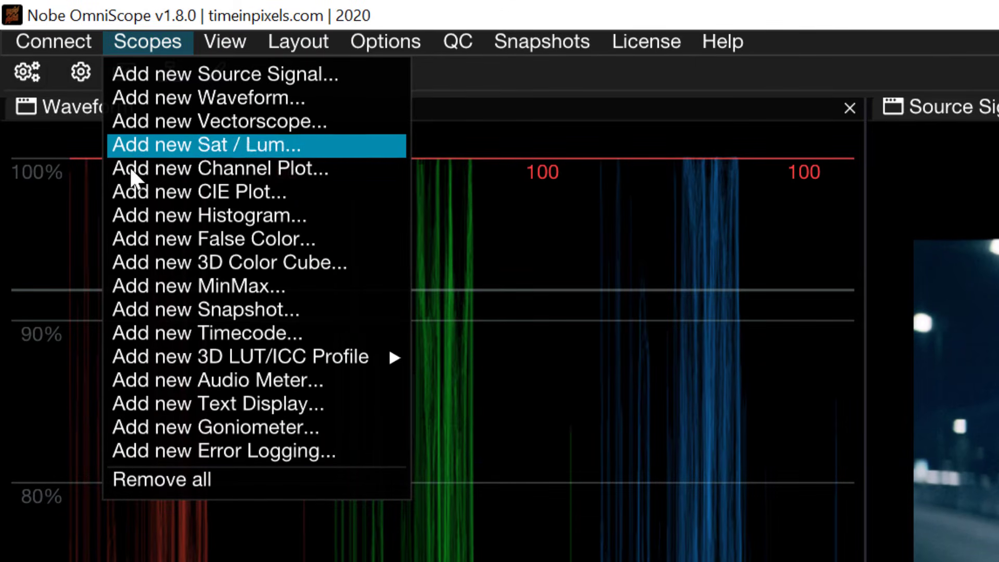
mouse_move(135, 367)
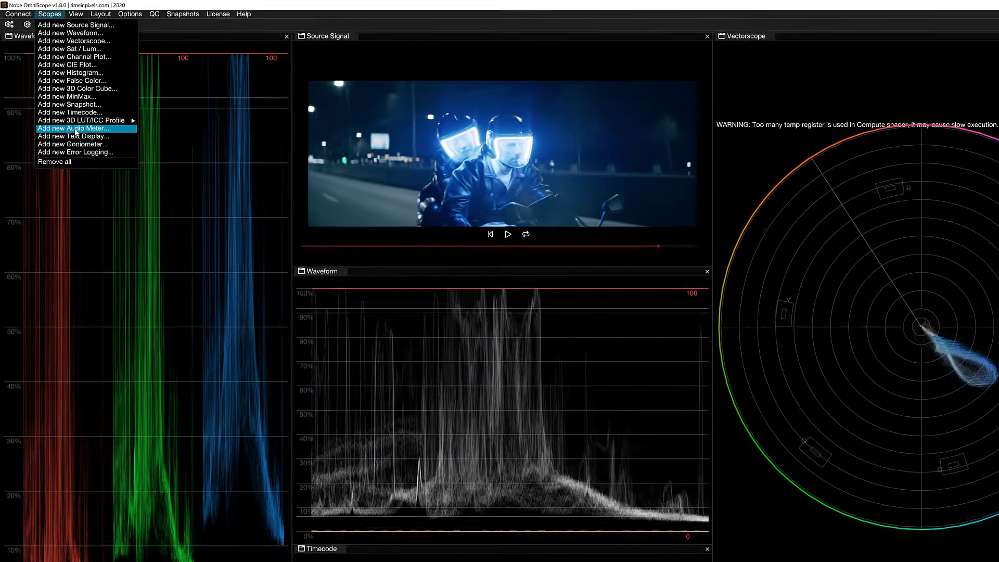
left_click(221, 380)
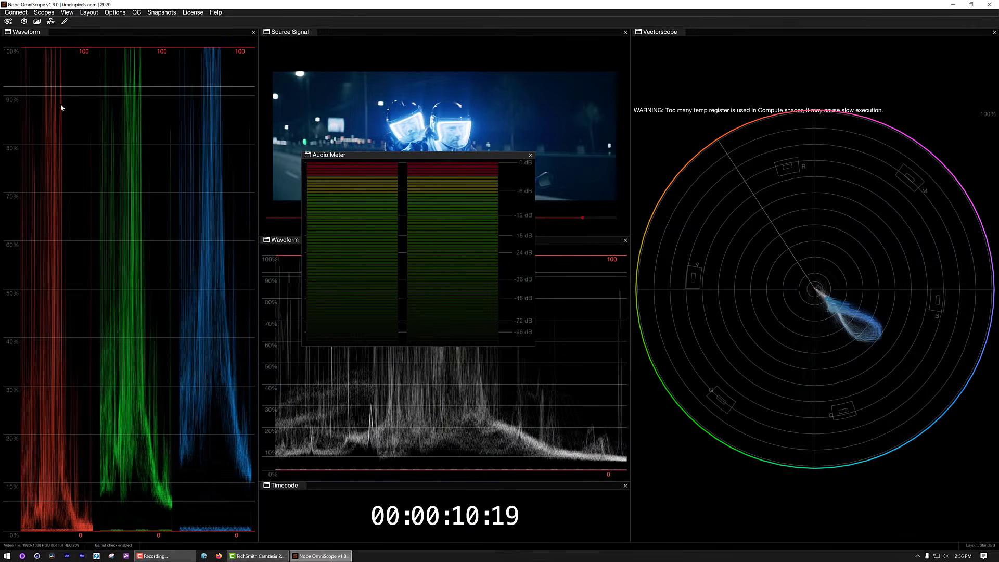
left_click_drag(371, 158, 304, 226)
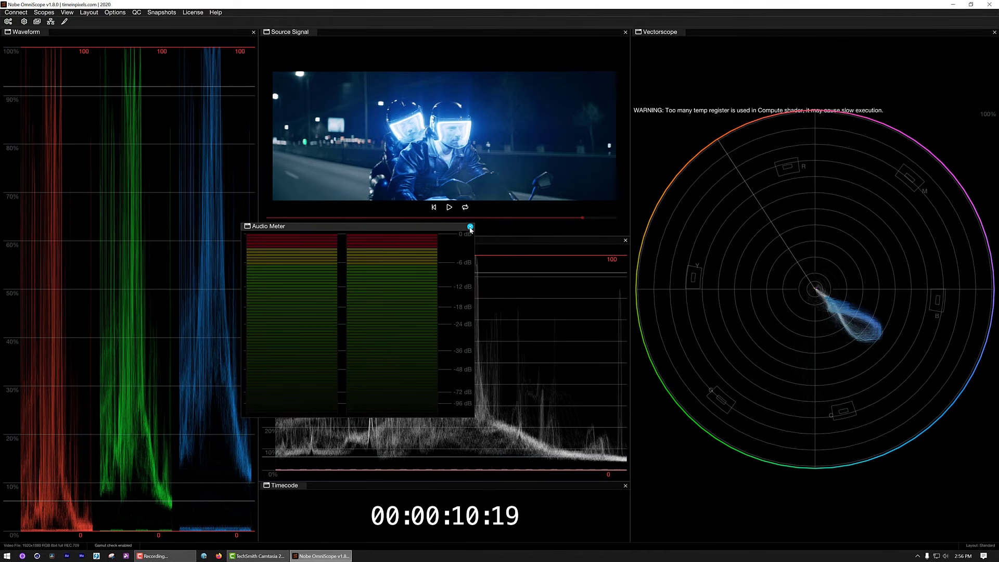
left_click(470, 226)
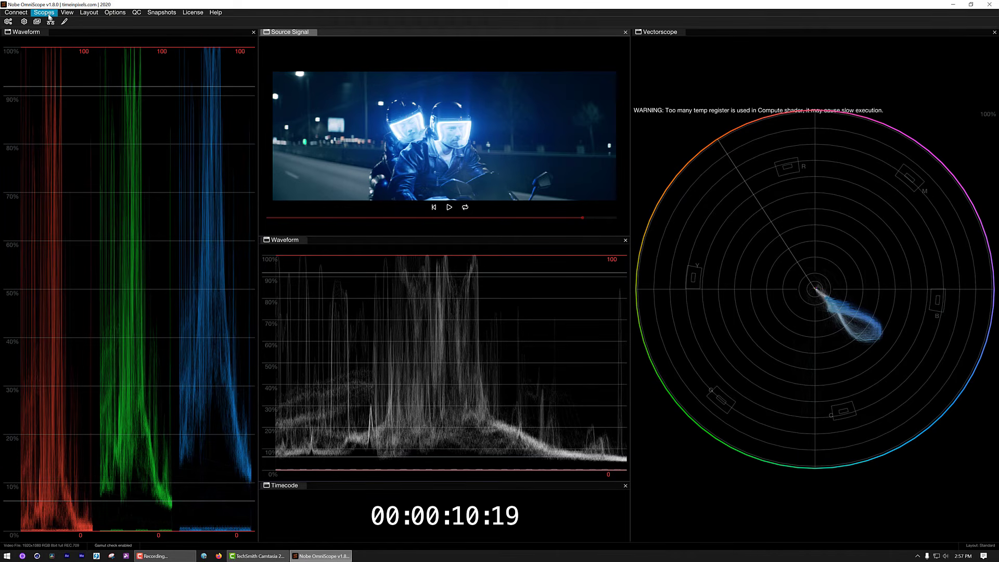
Add an Audio Meter scope and dock it as a full-height column on the outer side of the Vectorscope.
left_click(43, 12)
left_click(65, 114)
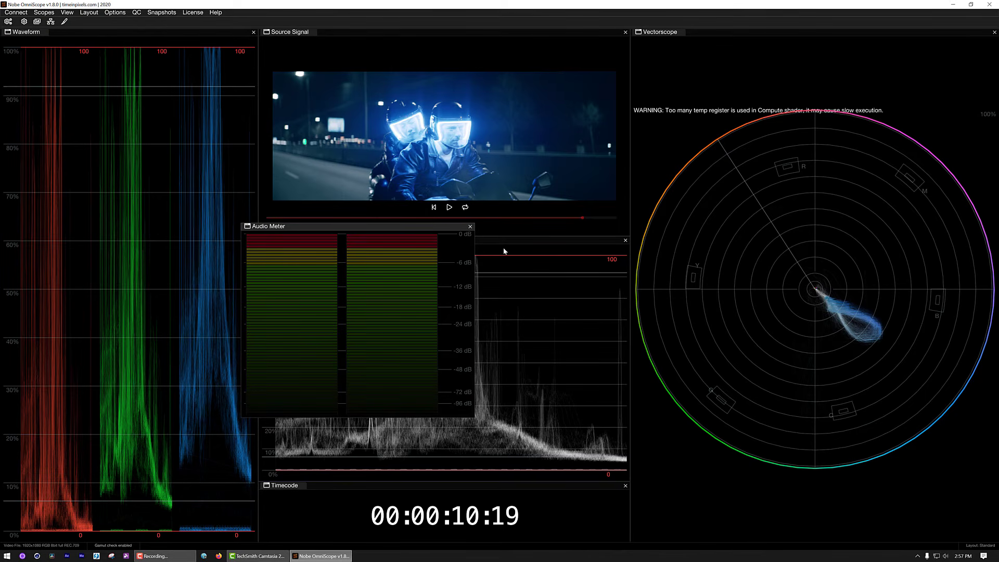
left_click_drag(419, 232, 349, 165)
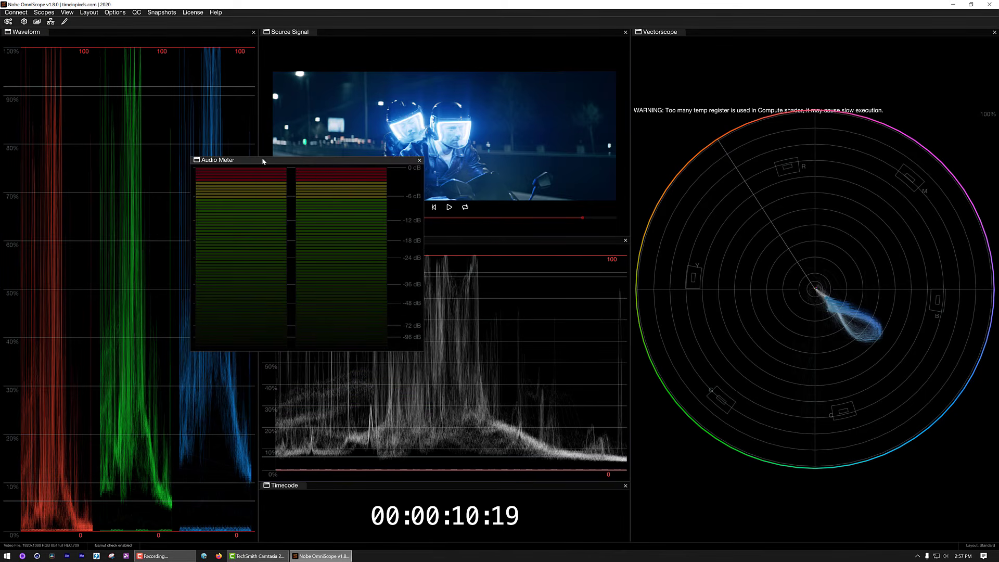
left_click_drag(263, 161, 434, 223)
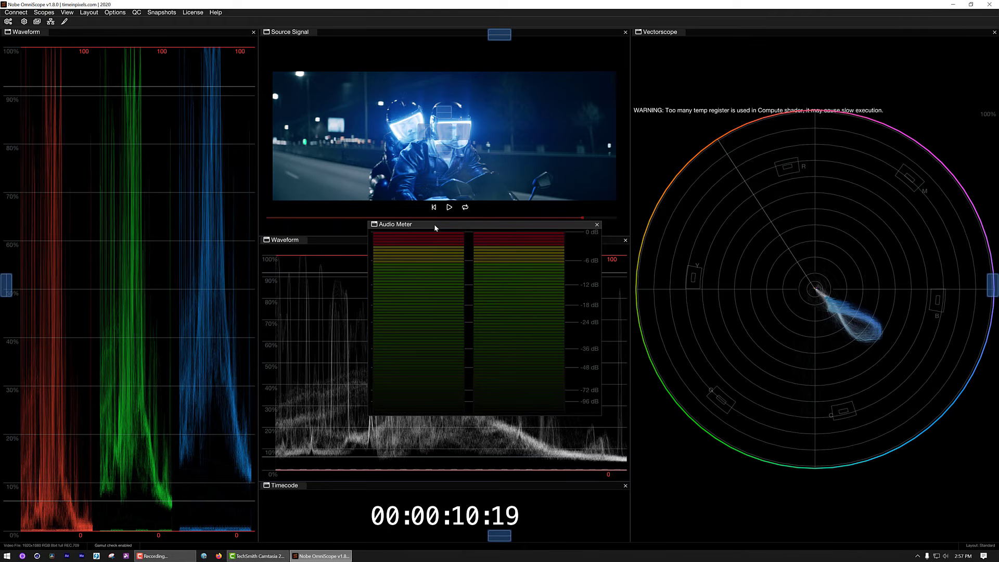
left_click_drag(435, 226, 357, 165)
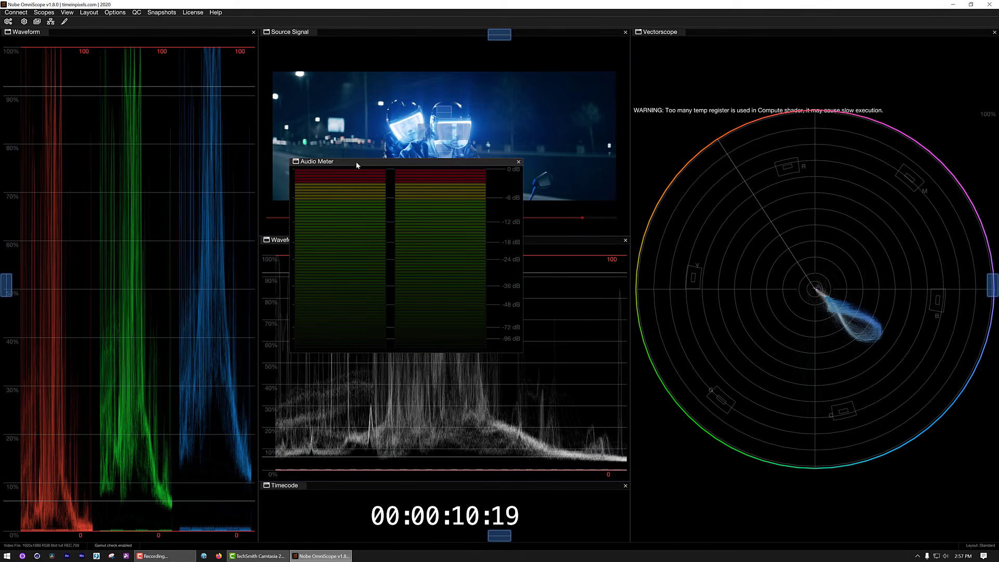
left_click_drag(356, 161, 990, 287)
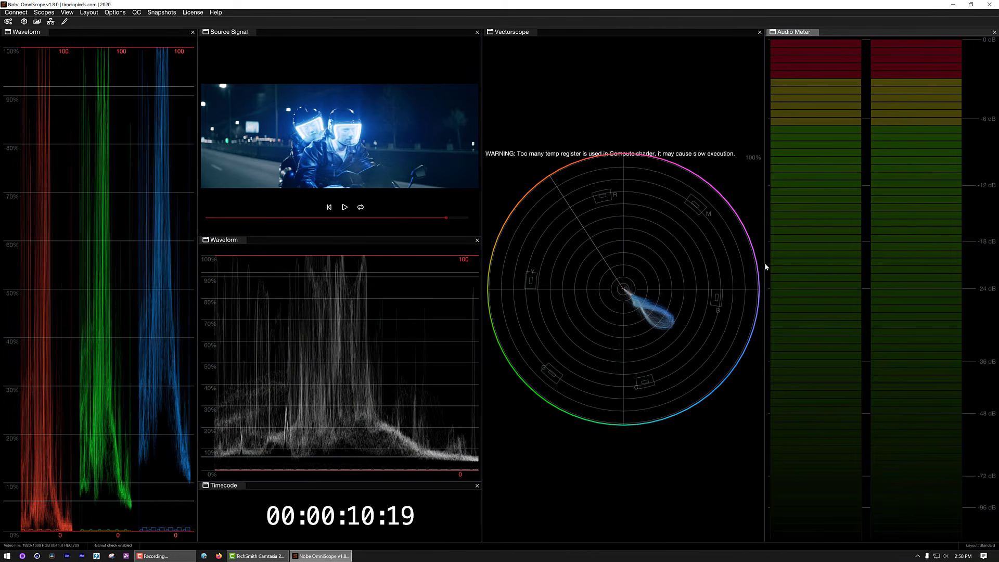
Narrow the Audio Meter column and adjust the widths of the RGB parade, Source Signal and Vectorscope columns.
left_click_drag(765, 264, 901, 269)
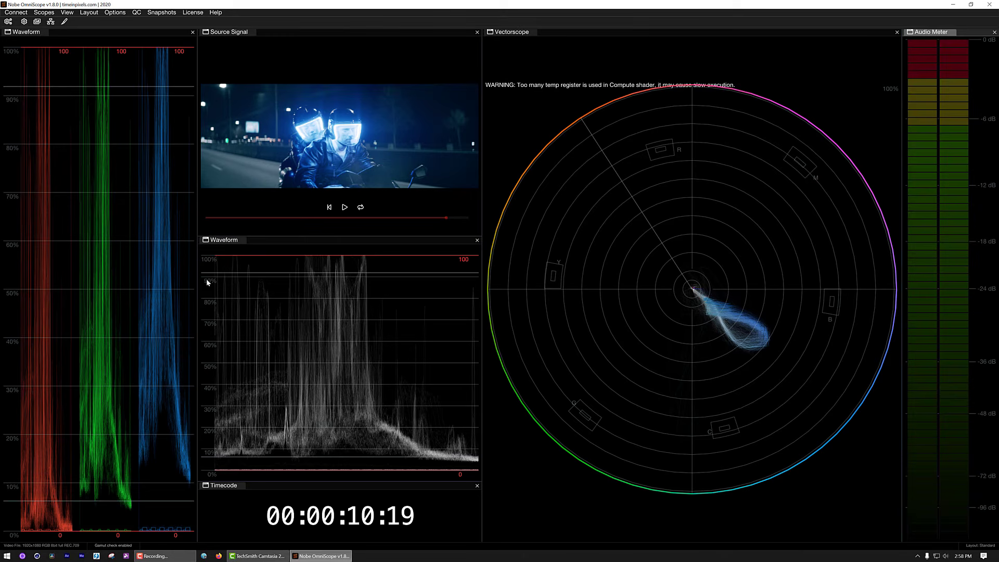
left_click_drag(198, 268, 217, 268)
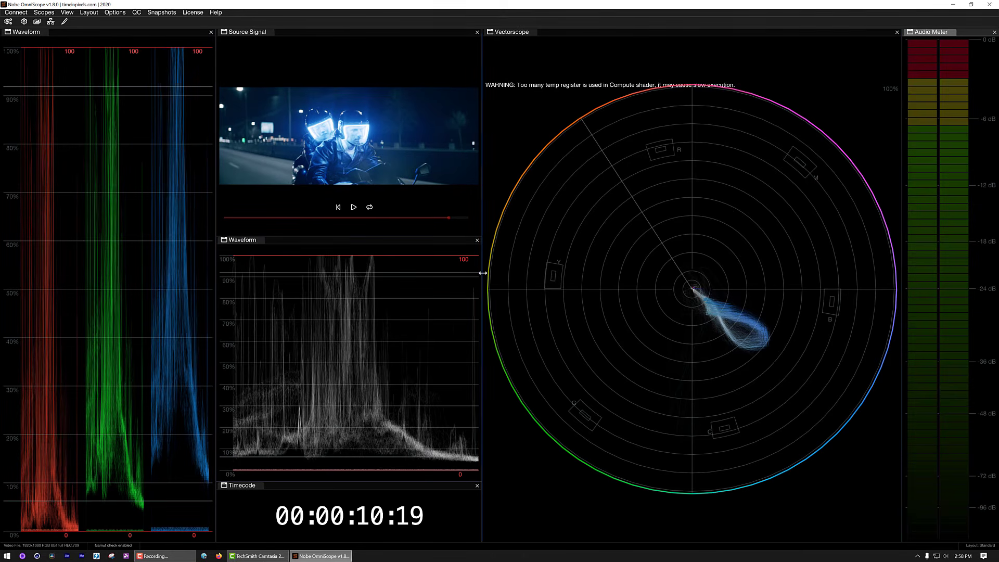
left_click_drag(483, 273, 551, 272)
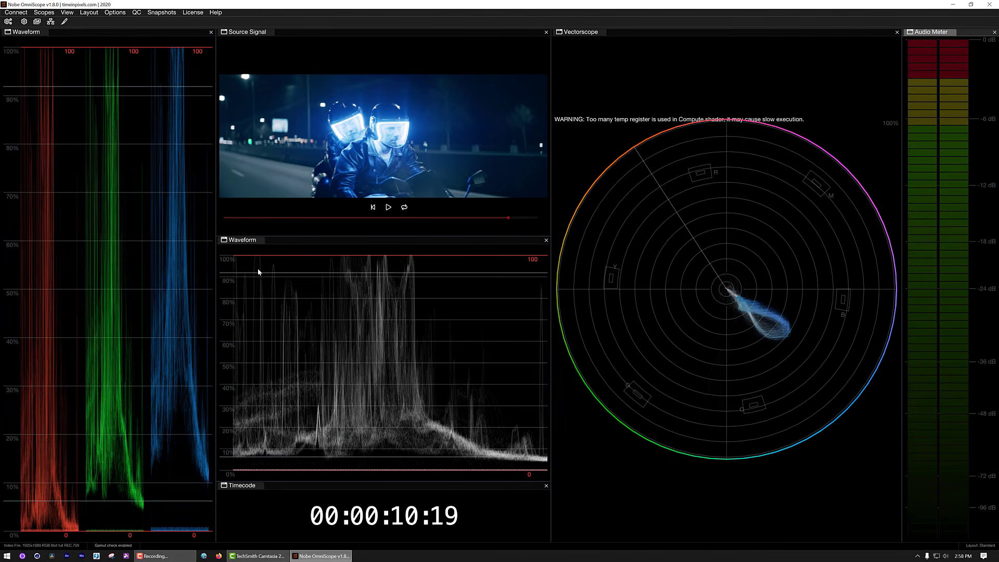
left_click_drag(214, 269, 227, 269)
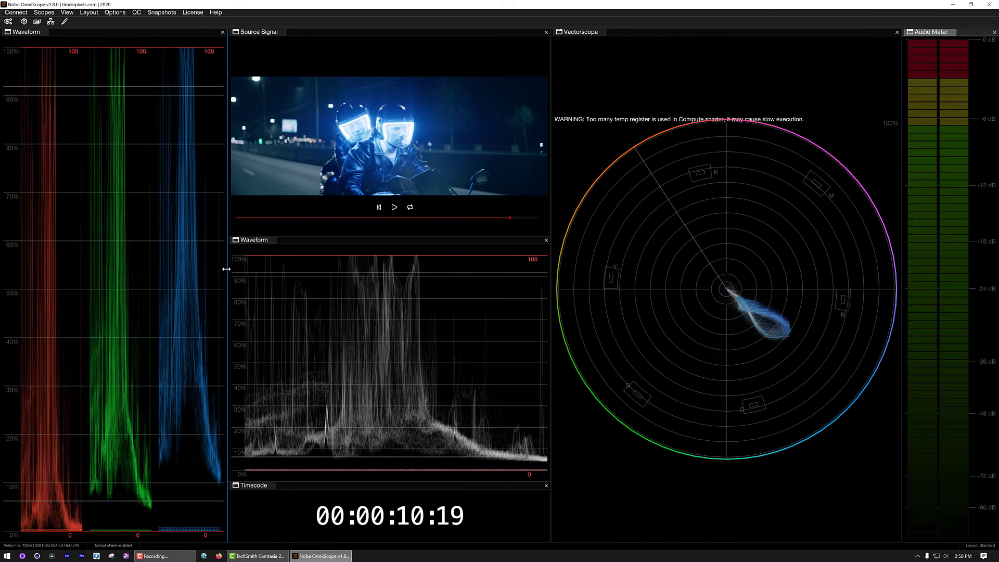
left_click_drag(550, 294, 594, 293)
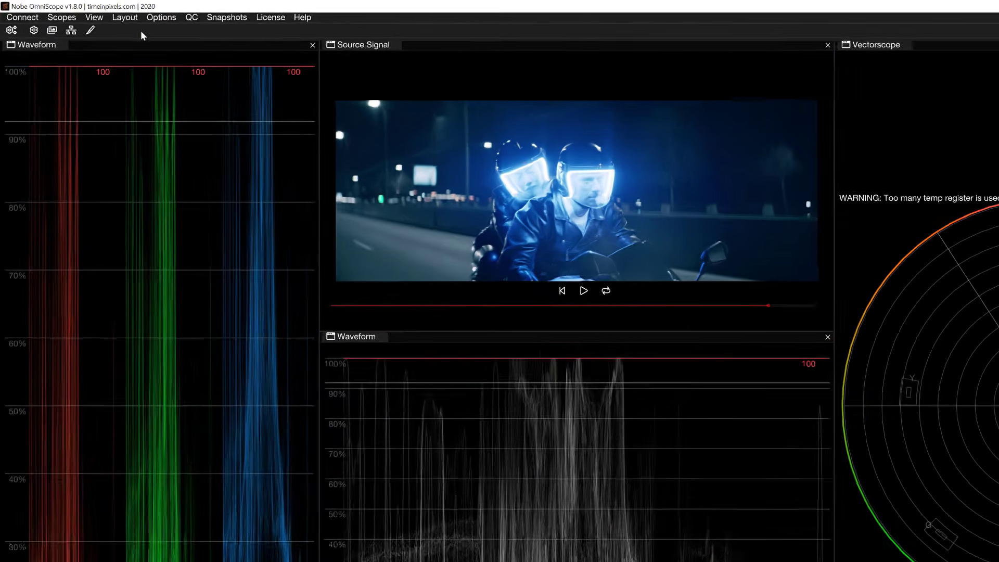
Save the current arrangement as a new layout named "Standard with Audio".
left_click(89, 12)
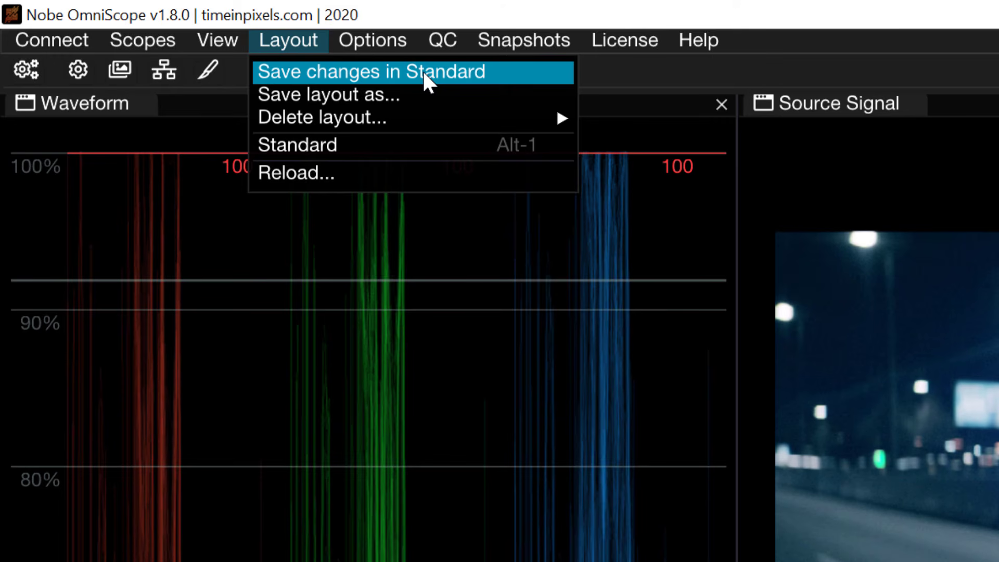
left_click(408, 94)
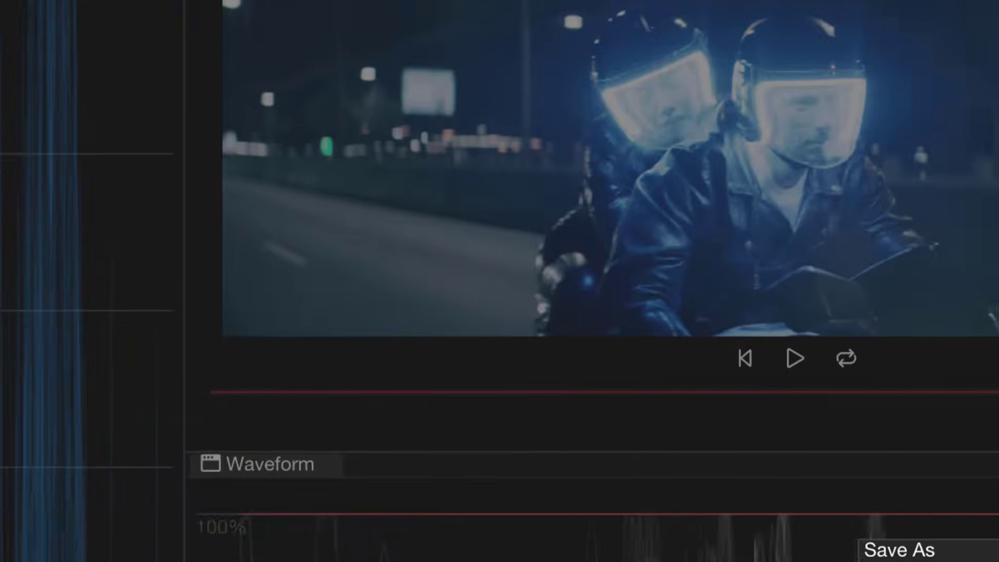
type("Standard with Audio")
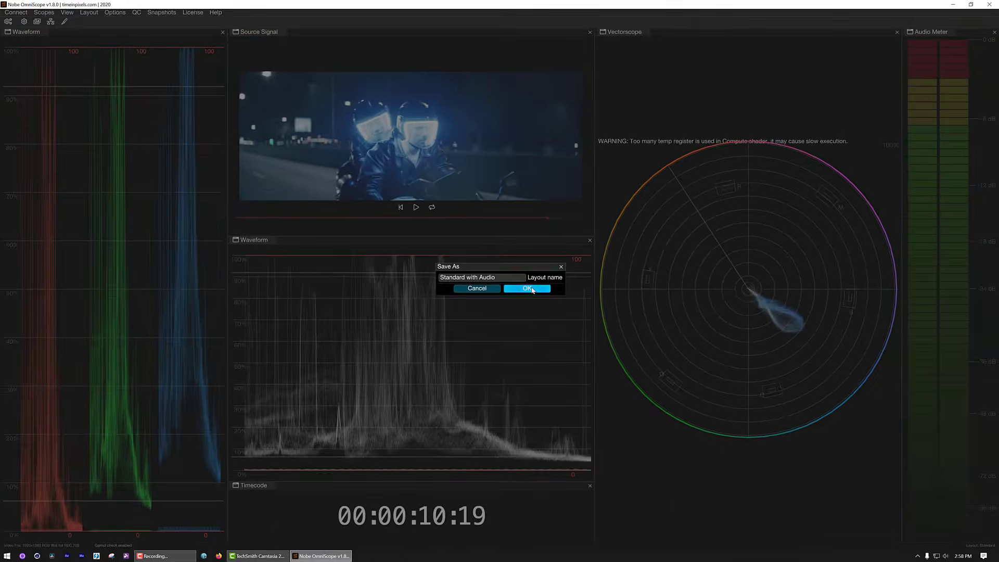
left_click(601, 308)
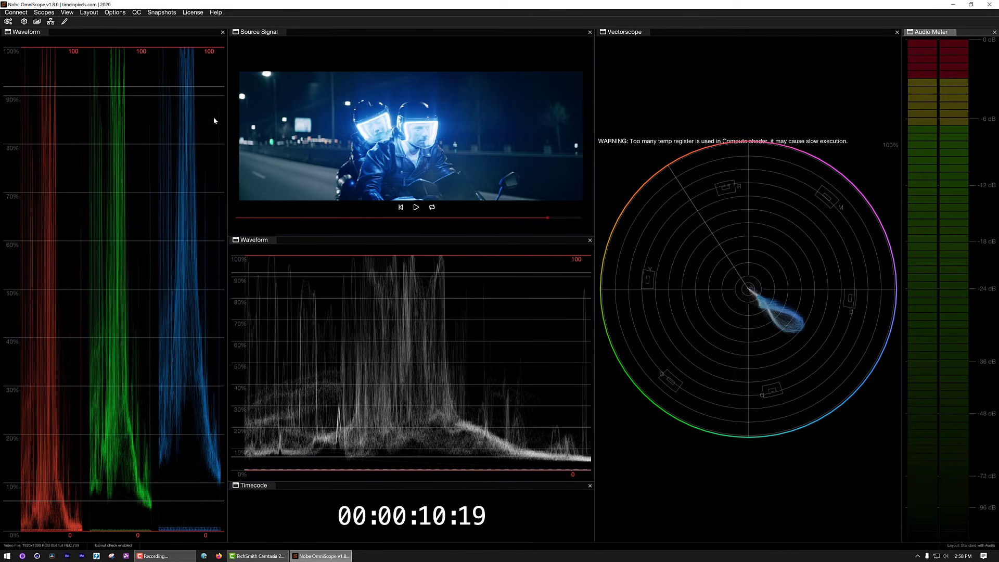
Switch to the Standard layout and back to the Standard with Audio layout.
left_click(89, 13)
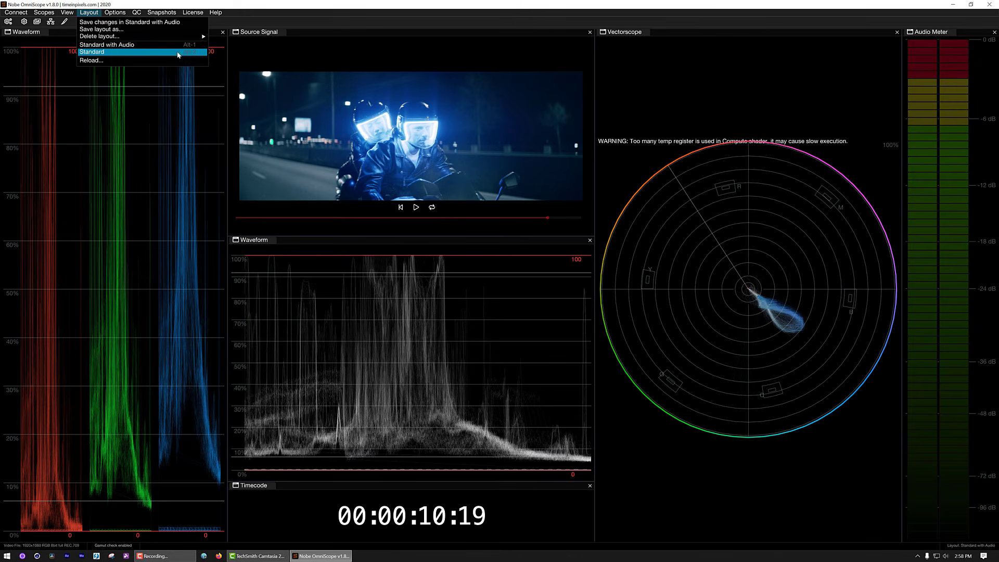
left_click(185, 52)
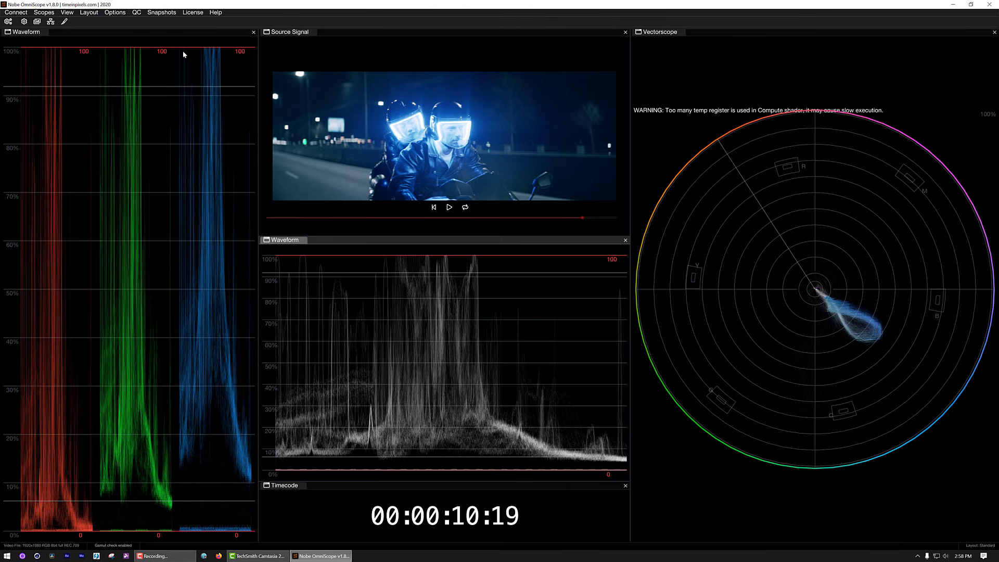
left_click(82, 14)
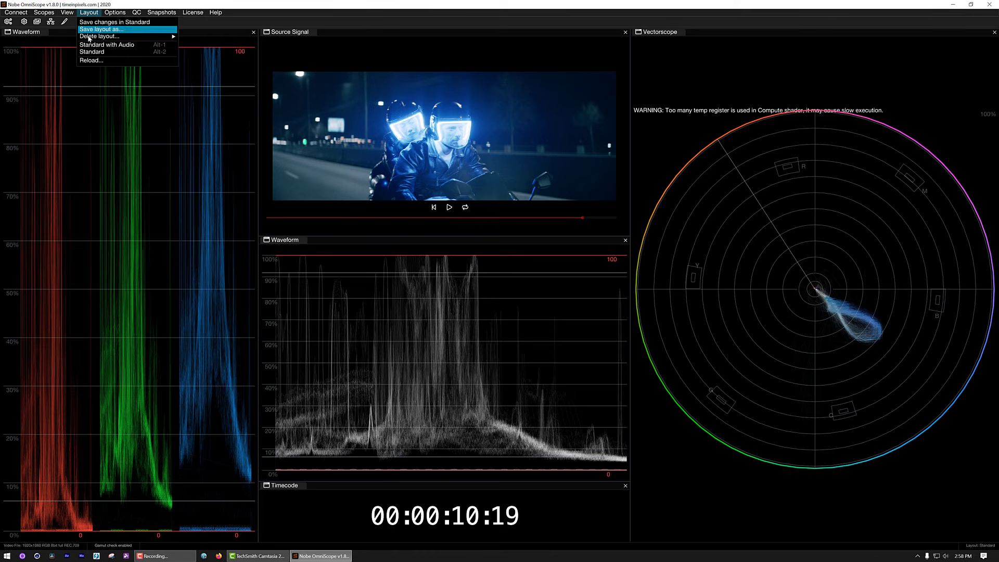
left_click(88, 45)
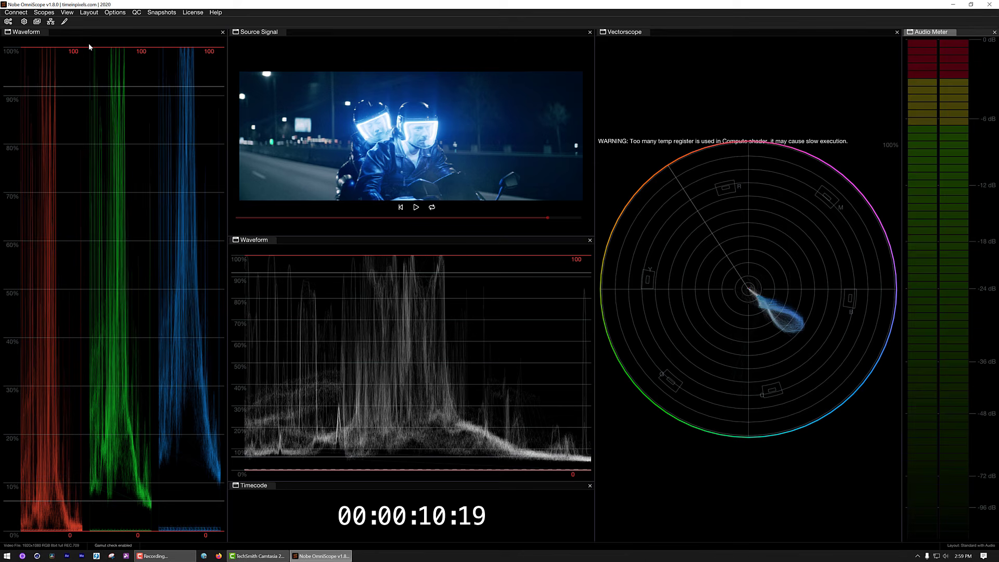
Open the Preferences and examine the choices for the layout loaded on startup.
left_click(116, 13)
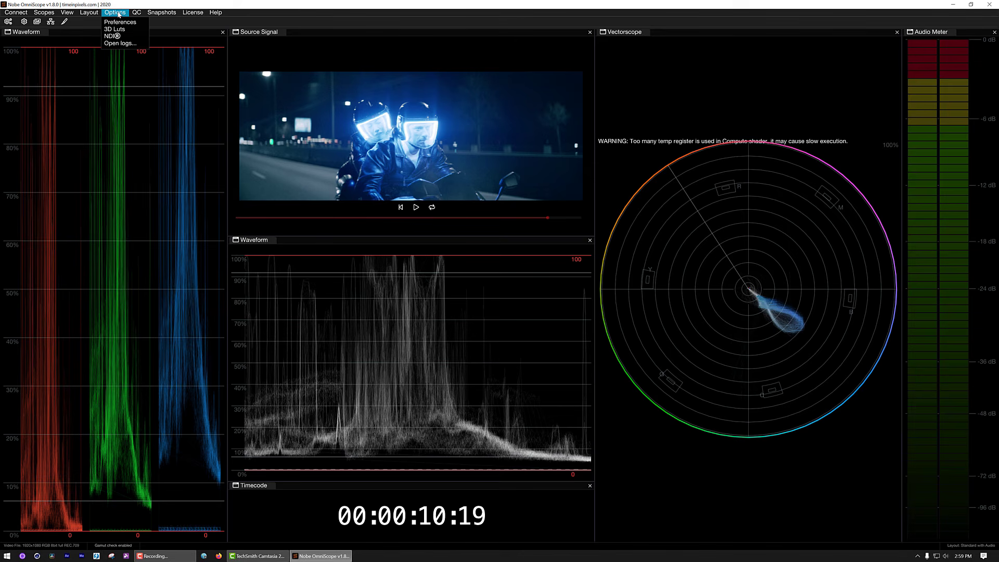
left_click(118, 21)
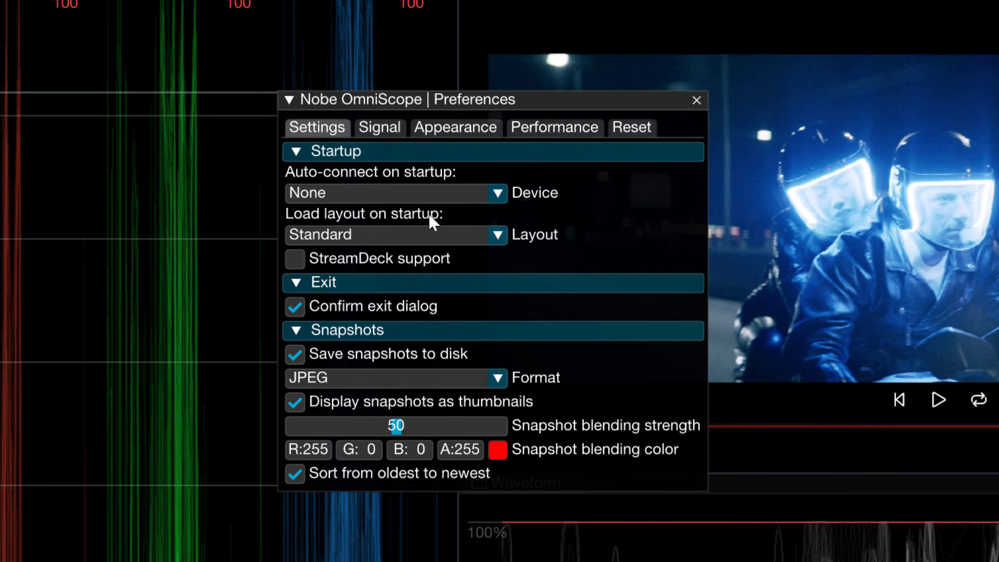
left_click(468, 232)
left_click(475, 232)
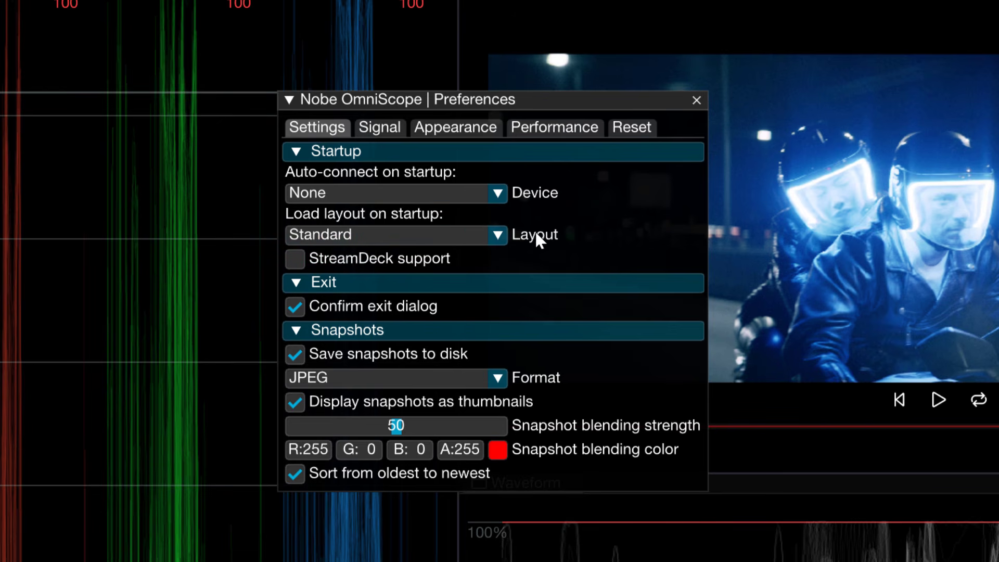